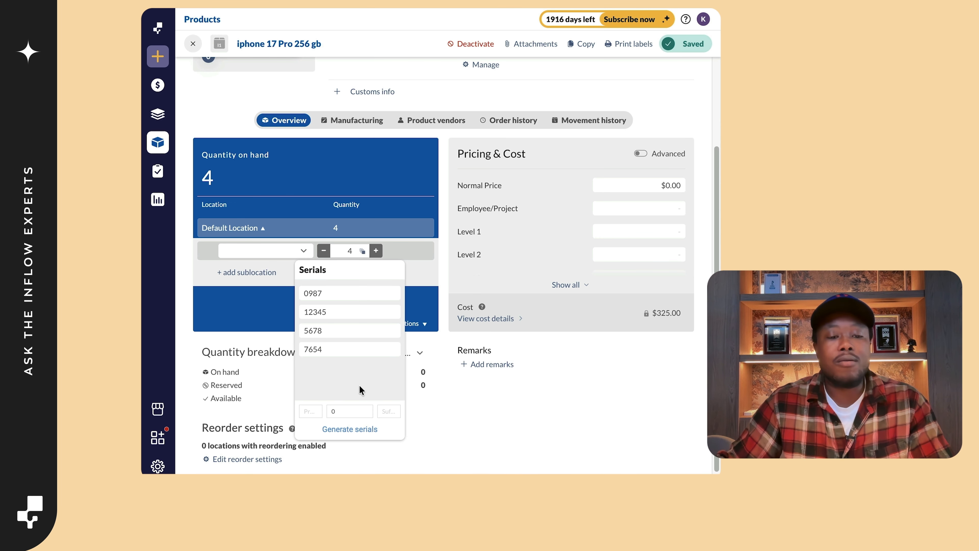
# Step: Review the iphone 17 Pro 256 gb product's cost and the serials stocked at Default Location
pyautogui.click(431, 410)
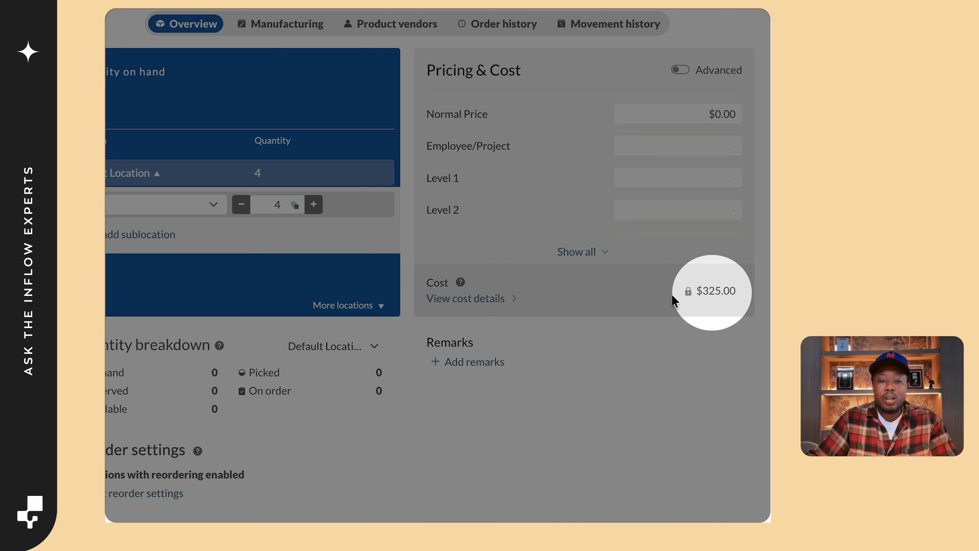
pyautogui.moveTo(689, 293)
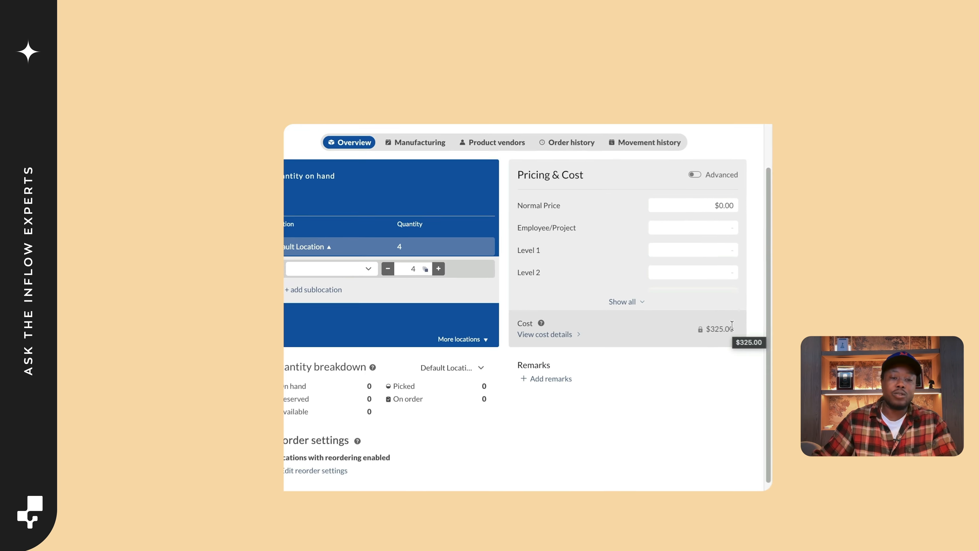
pyautogui.click(425, 268)
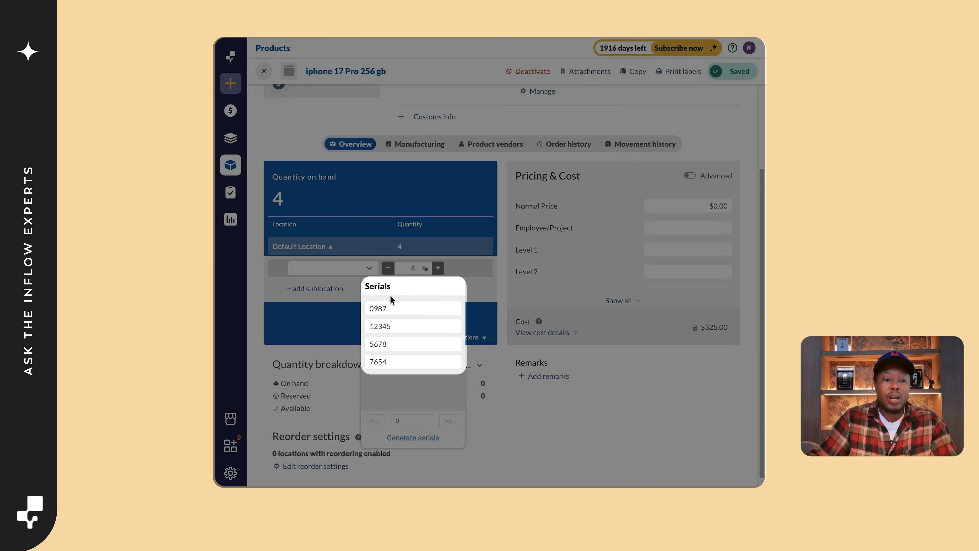
pyautogui.click(639, 416)
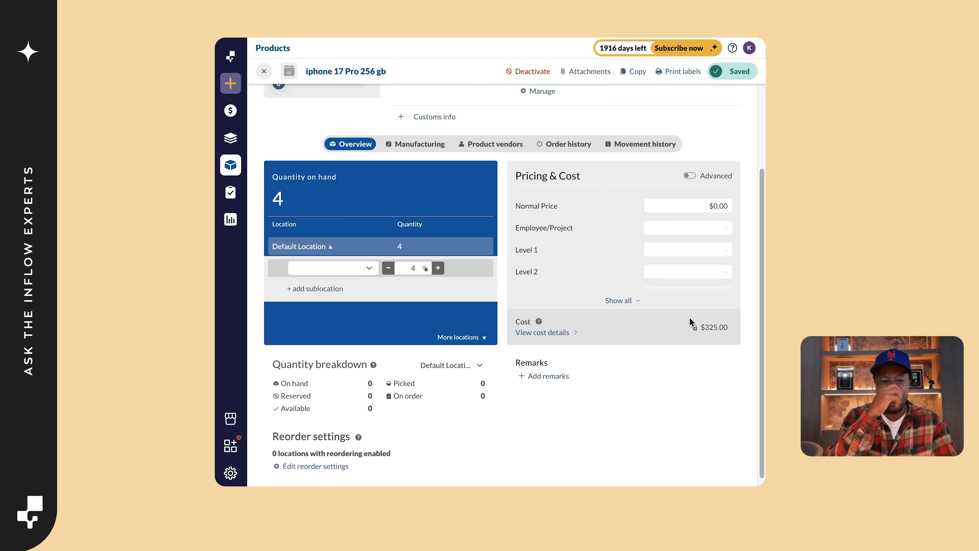
pyautogui.scroll(3, 587, 296)
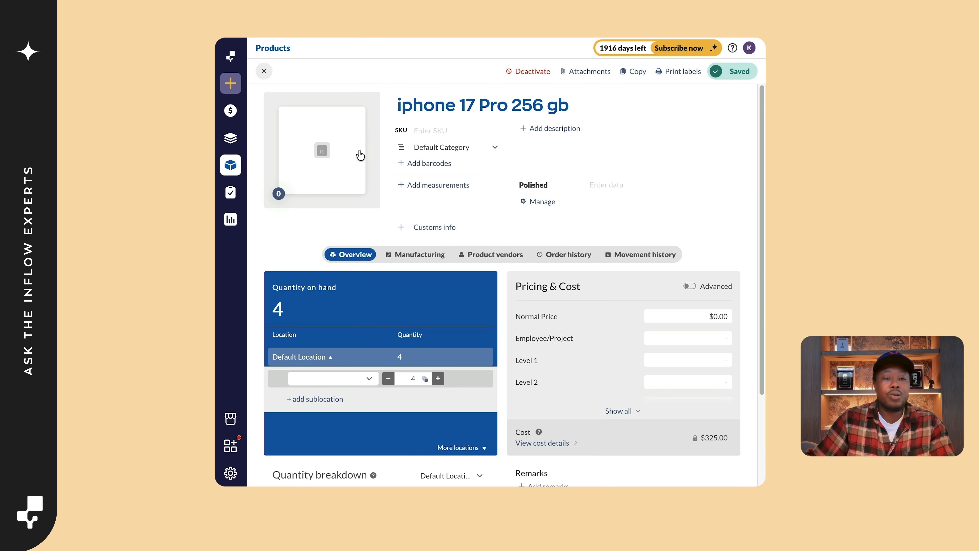
# Step: Create a new sales order for the existing customer listed directly after City of Newburg
pyautogui.click(230, 83)
pyautogui.click(270, 83)
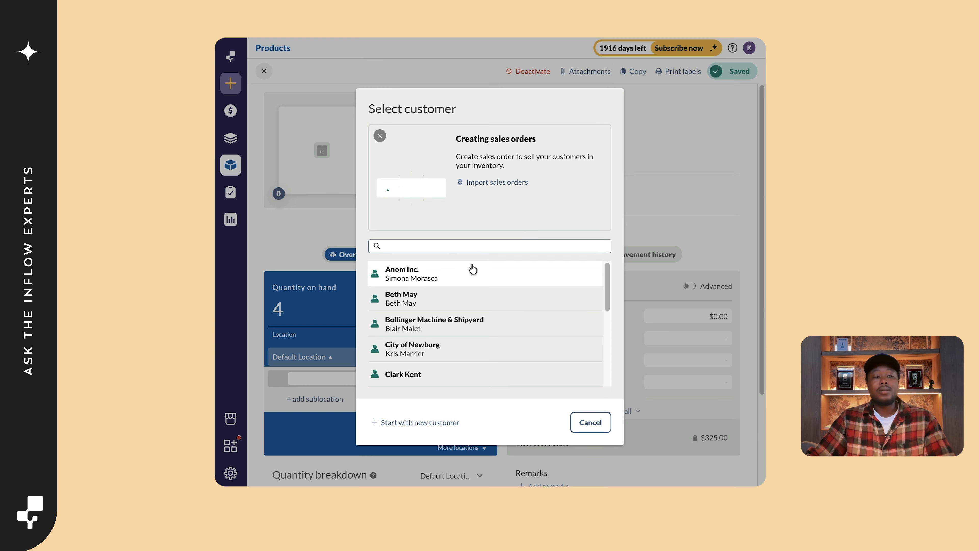
pyautogui.click(426, 374)
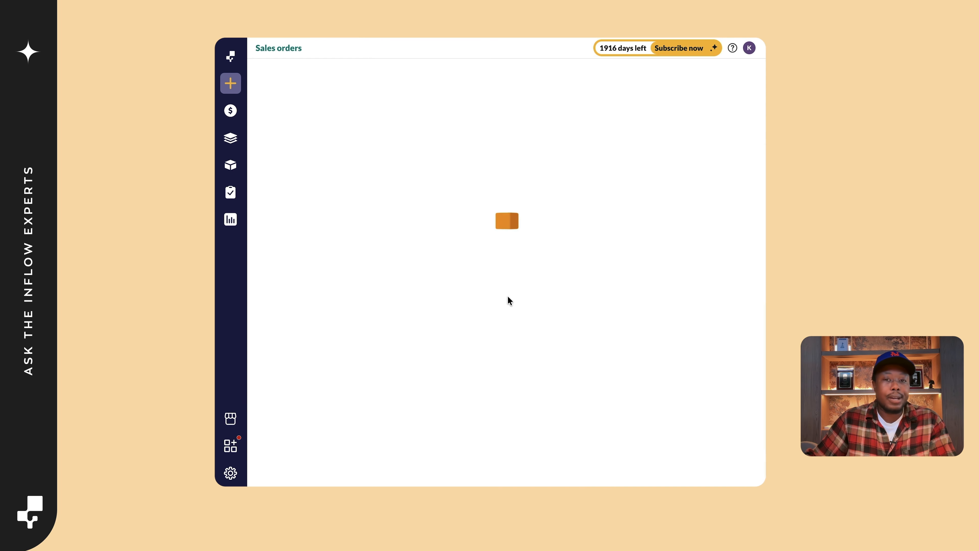
# Step: Find the product iphone 17 Pro 256 gb and add it to the empty sales order
pyautogui.scroll(-2, 364, 332)
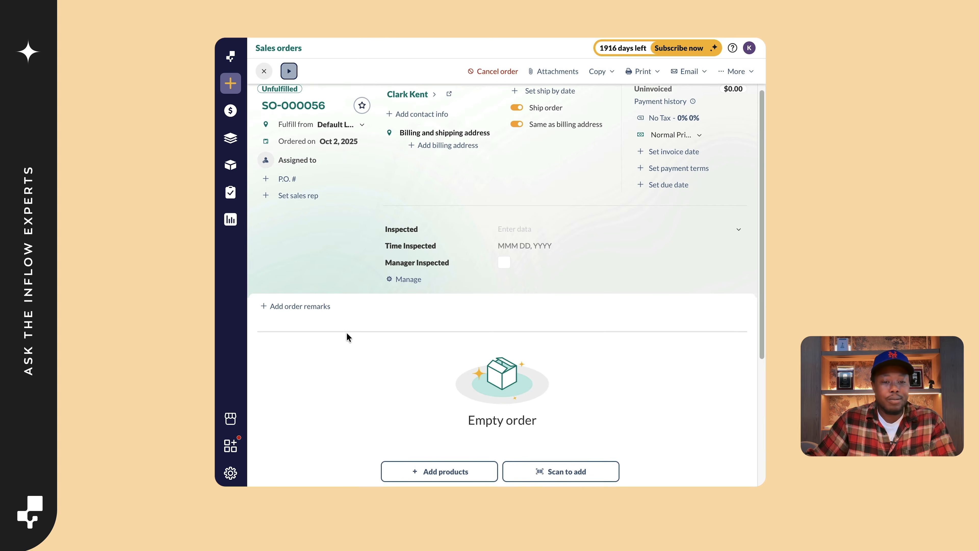
pyautogui.click(439, 449)
pyautogui.write('iphone 17 Pro 256 gb')
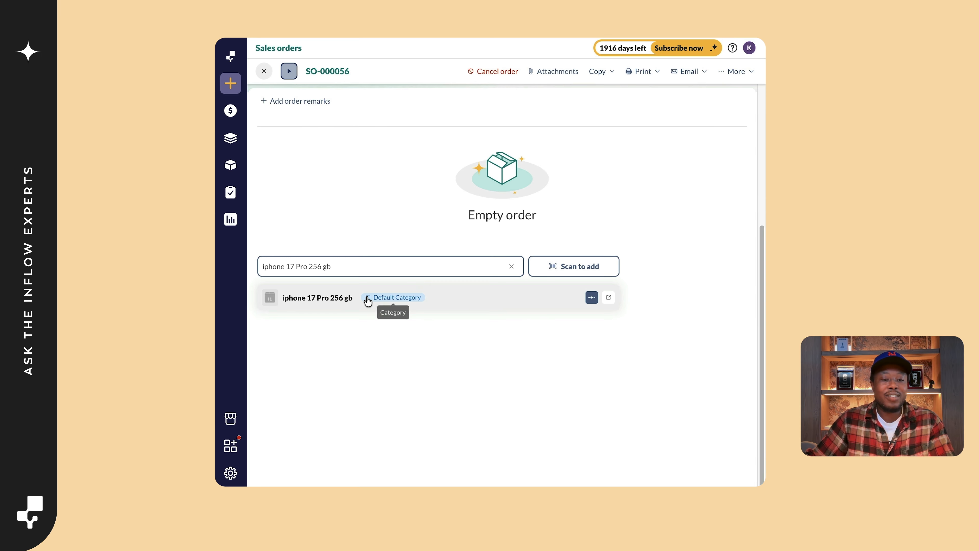
pyautogui.click(352, 300)
# Step: Set the iphone line's quantity to 2 and its unit price to $700, and save the order
pyautogui.moveTo(507, 238)
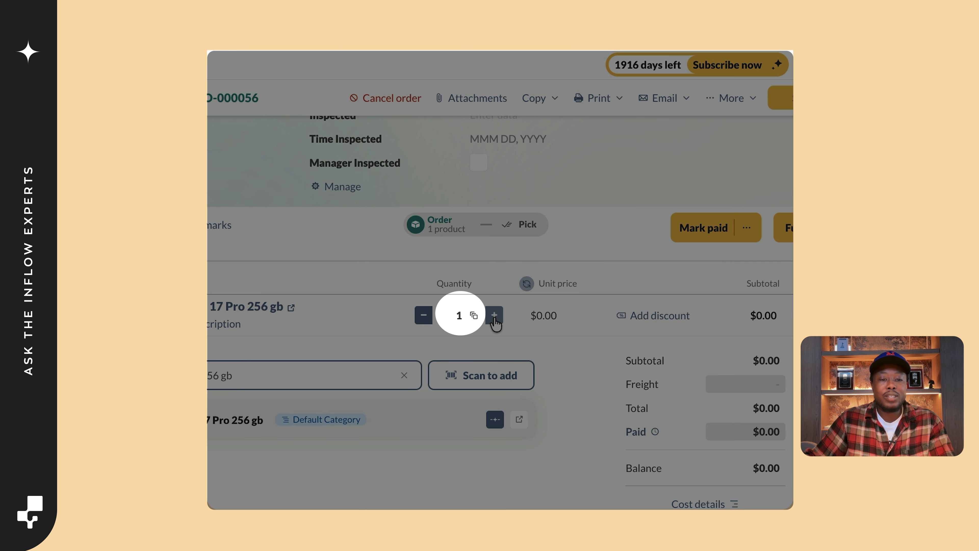
pyautogui.click(494, 317)
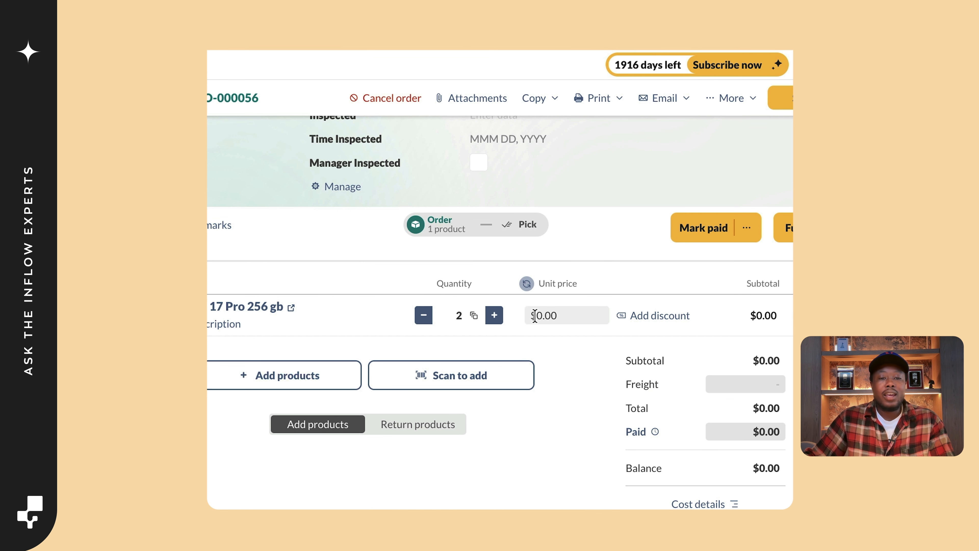
pyautogui.click(534, 316)
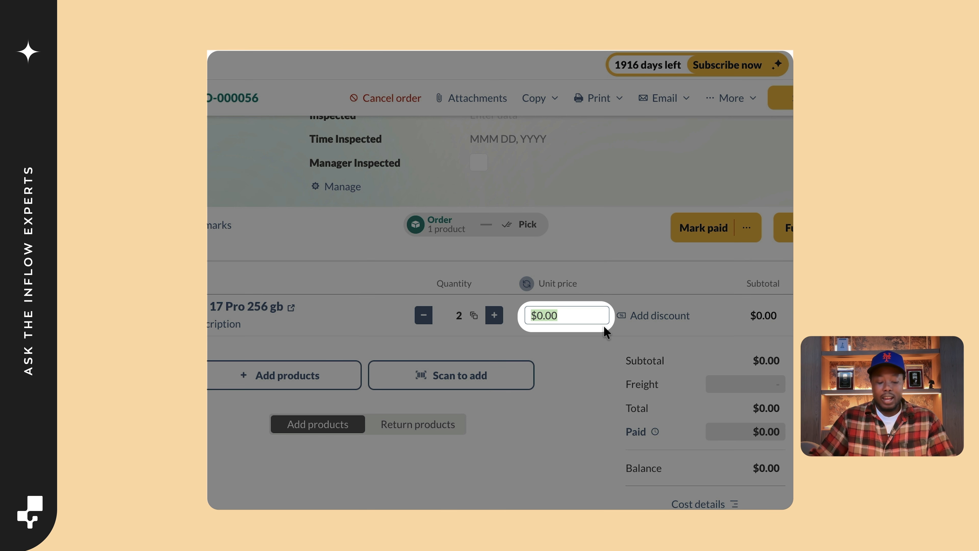
pyautogui.write('700')
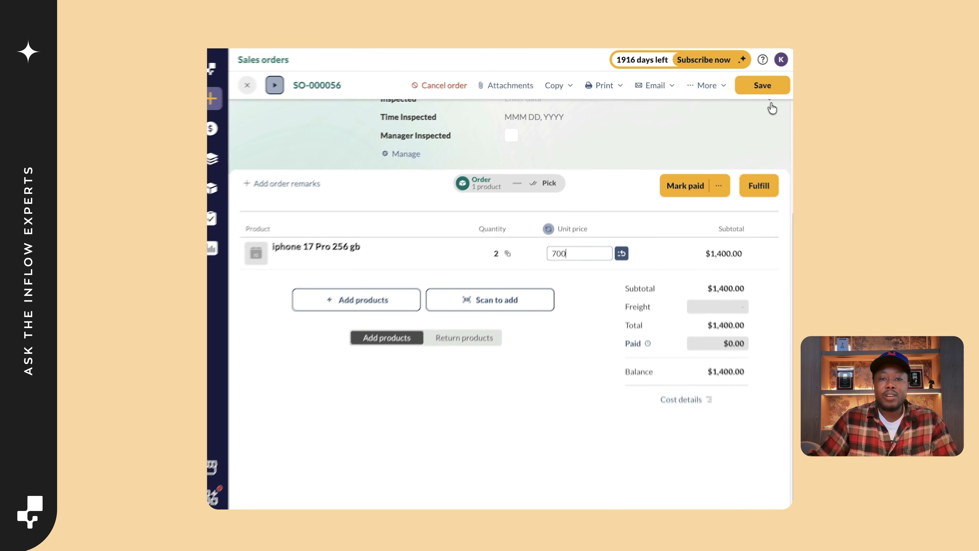
pyautogui.click(779, 92)
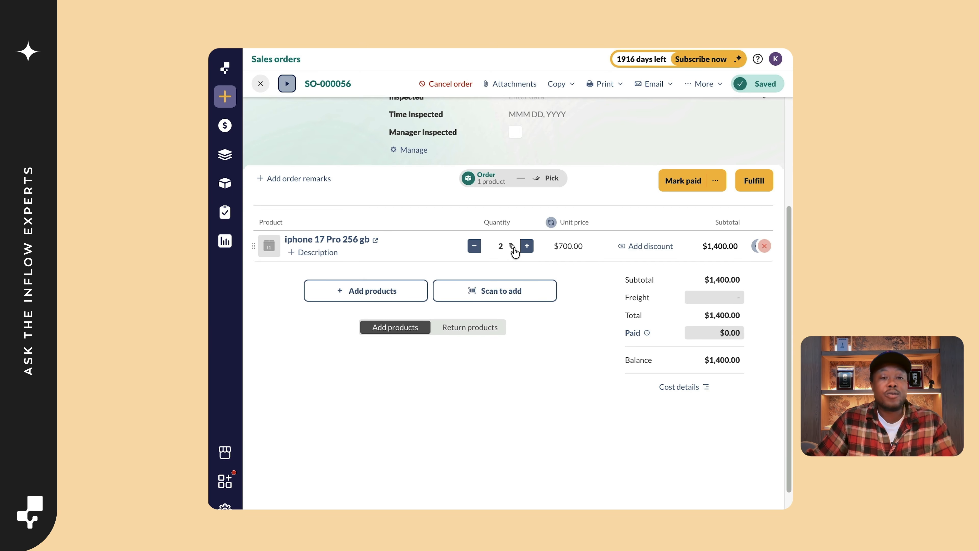
# Step: Assign serials 0987 and 5678 to the iphone line and save the sales order
pyautogui.click(514, 249)
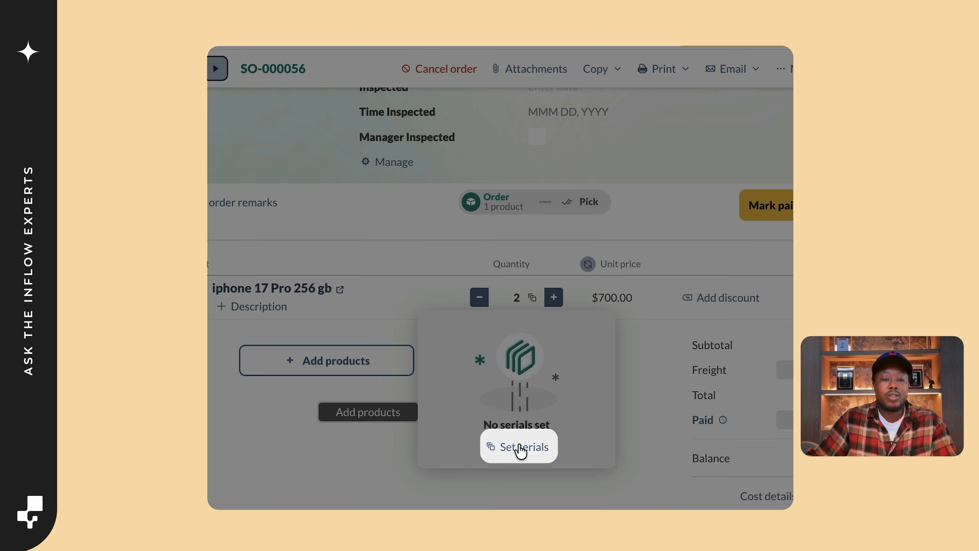
pyautogui.click(503, 352)
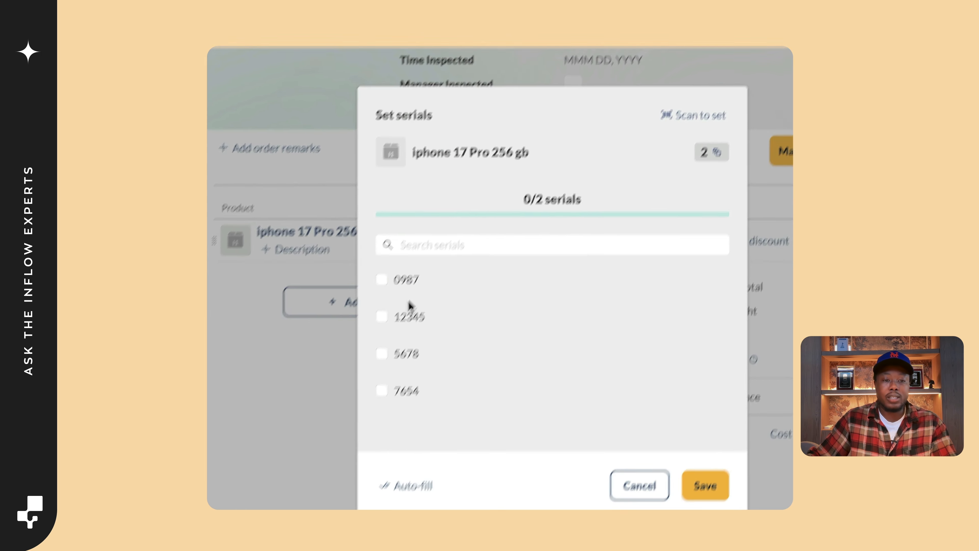
pyautogui.click(382, 282)
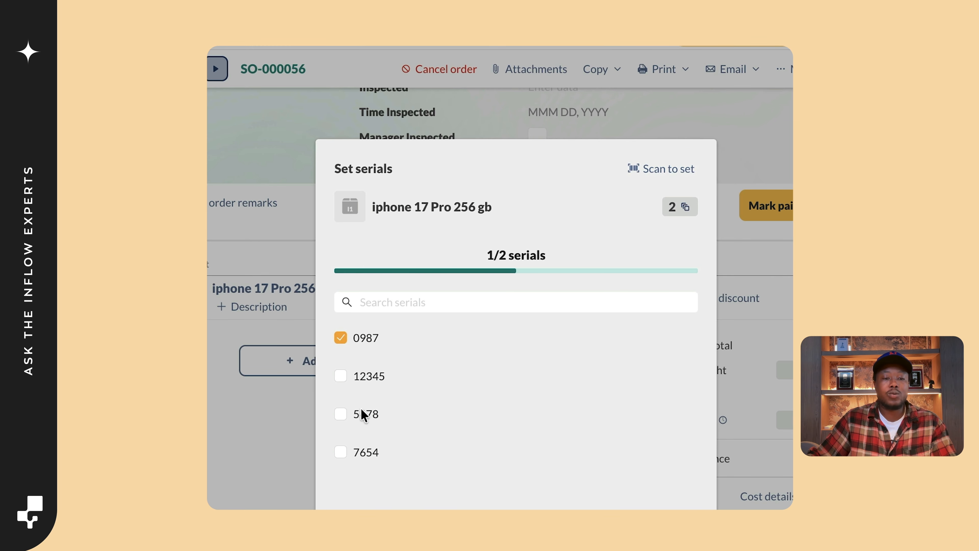
pyautogui.click(340, 415)
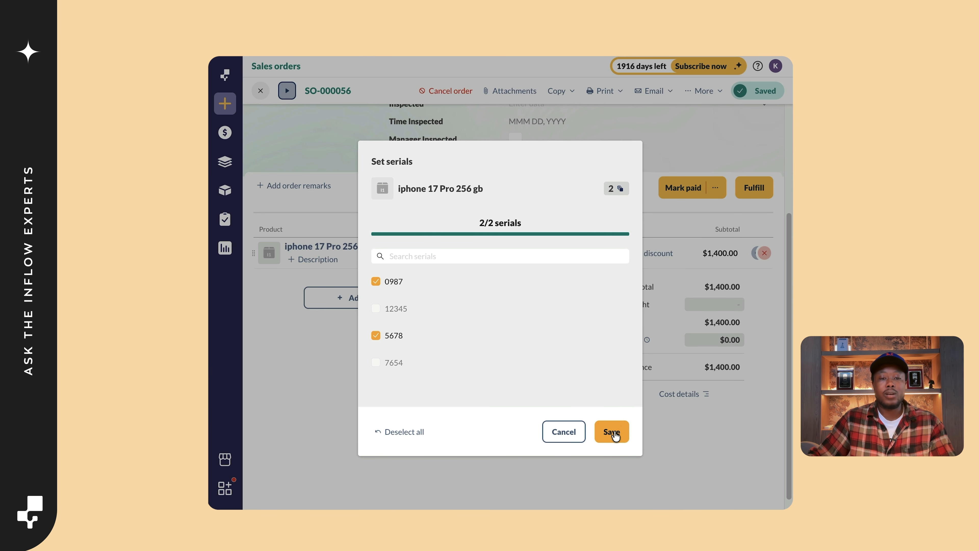
pyautogui.click(613, 431)
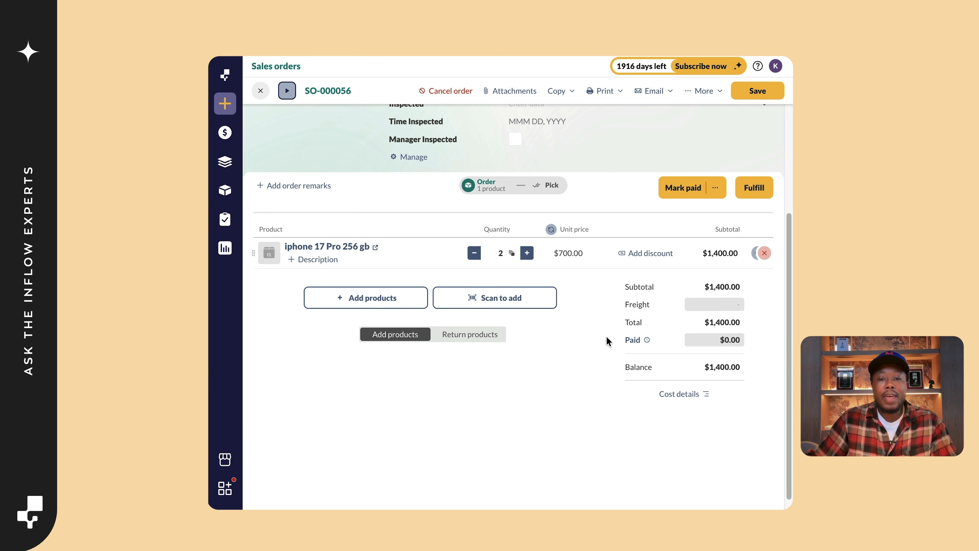
pyautogui.scroll(4, 673, 243)
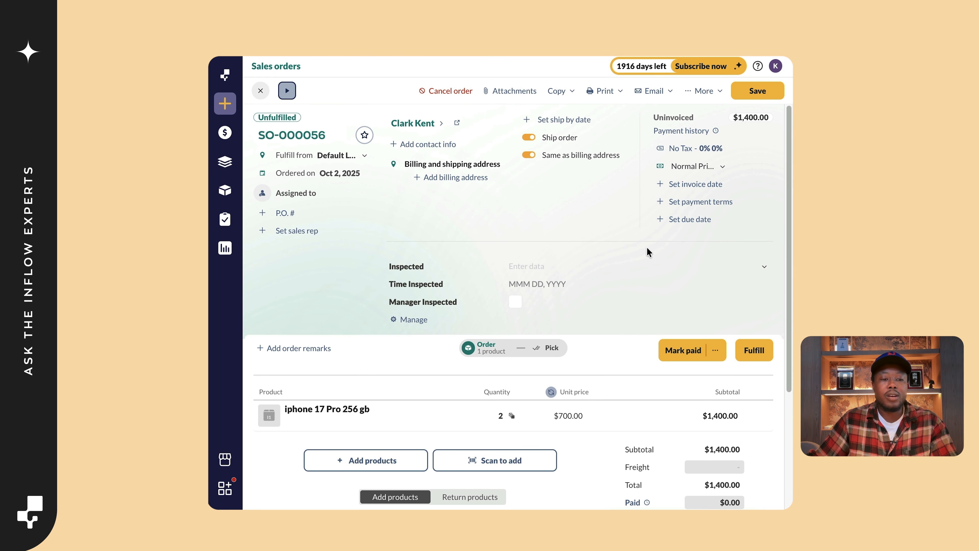
pyautogui.click(748, 91)
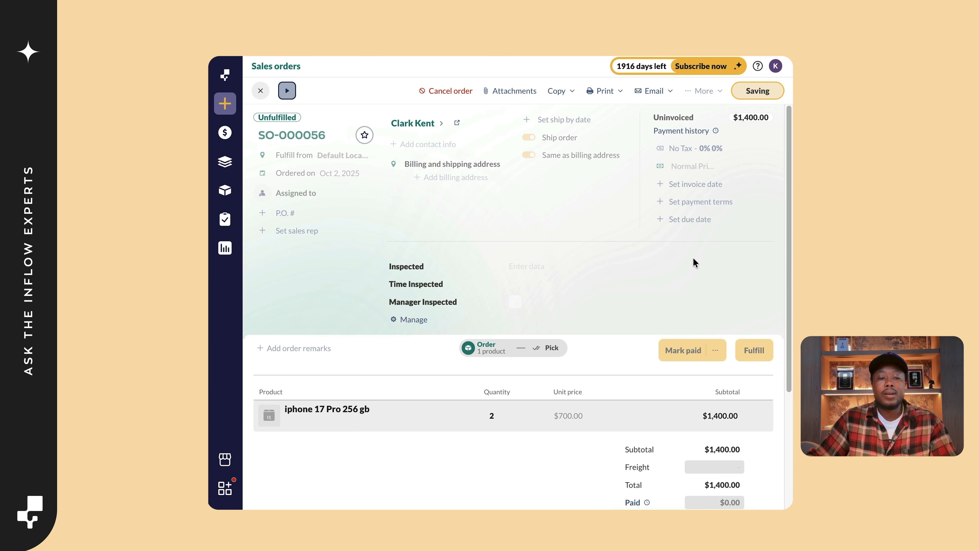
# Step: Pick the required serials 0987 and 5678 for the iphone 17 Pro 256 gb and save the order
pyautogui.click(561, 347)
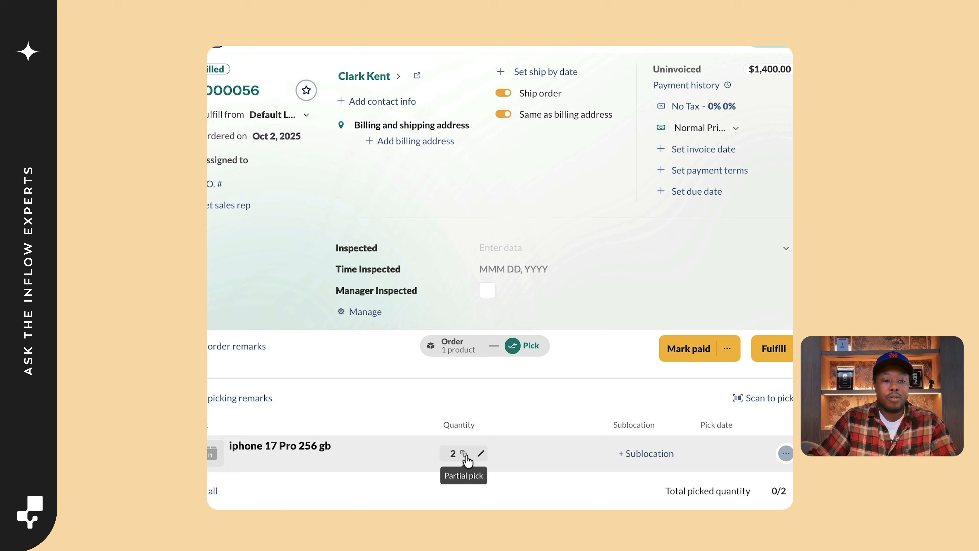
pyautogui.click(467, 459)
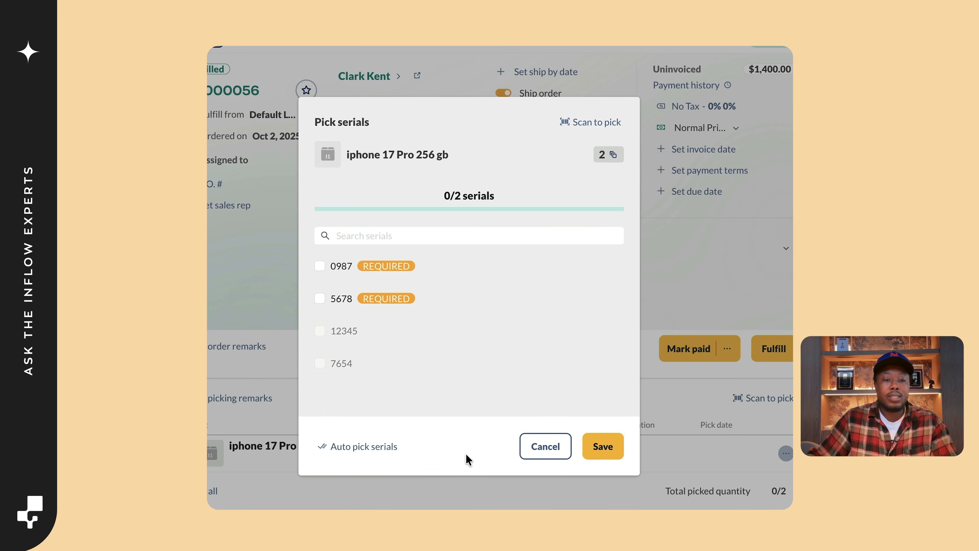
pyautogui.click(320, 267)
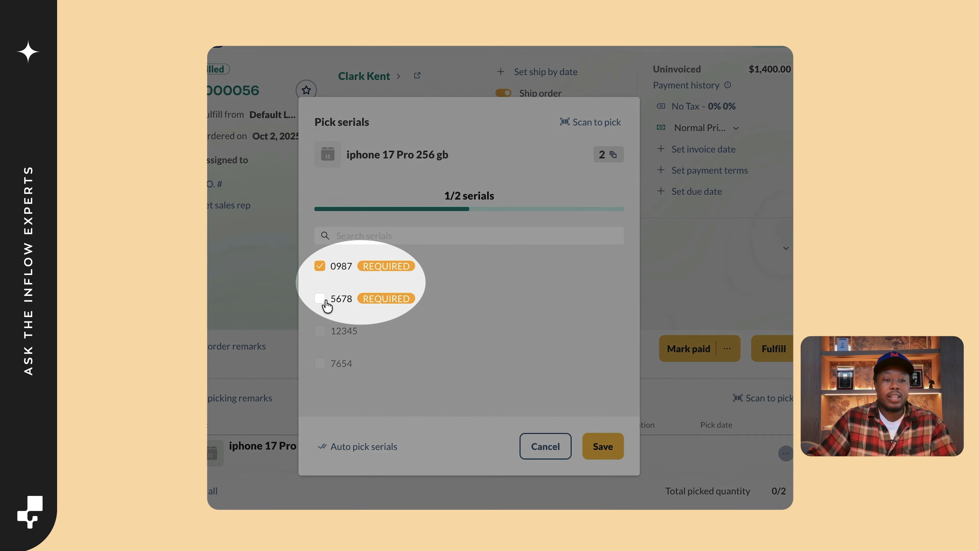
pyautogui.click(321, 299)
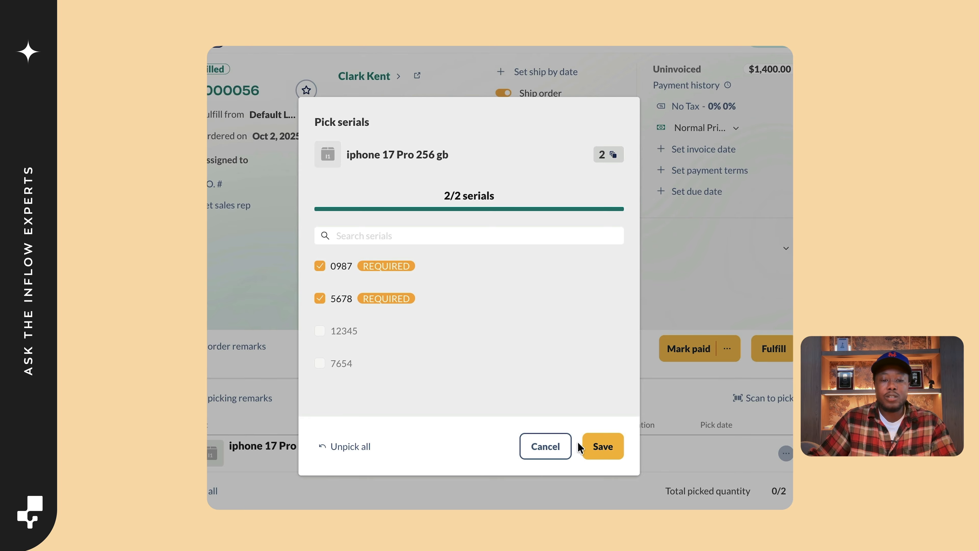
pyautogui.click(589, 443)
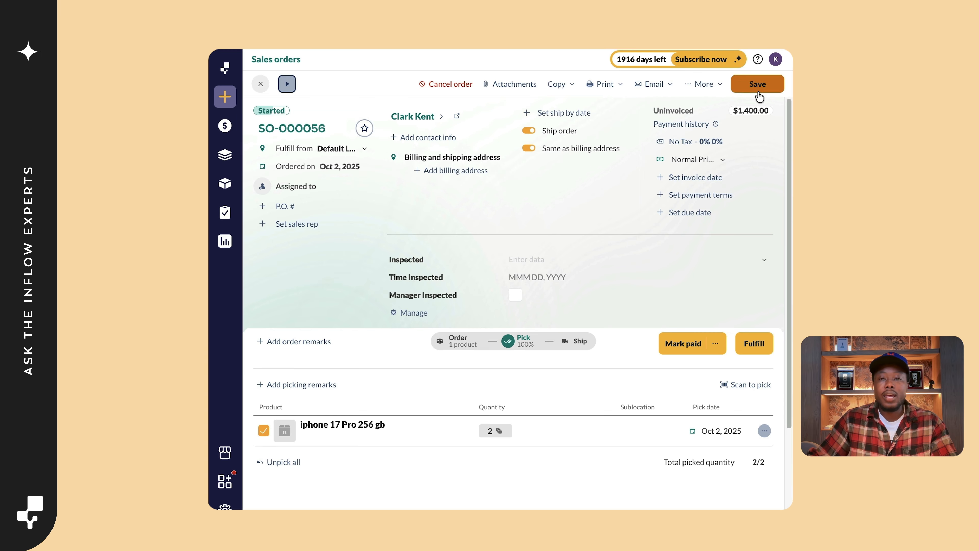
pyautogui.click(758, 84)
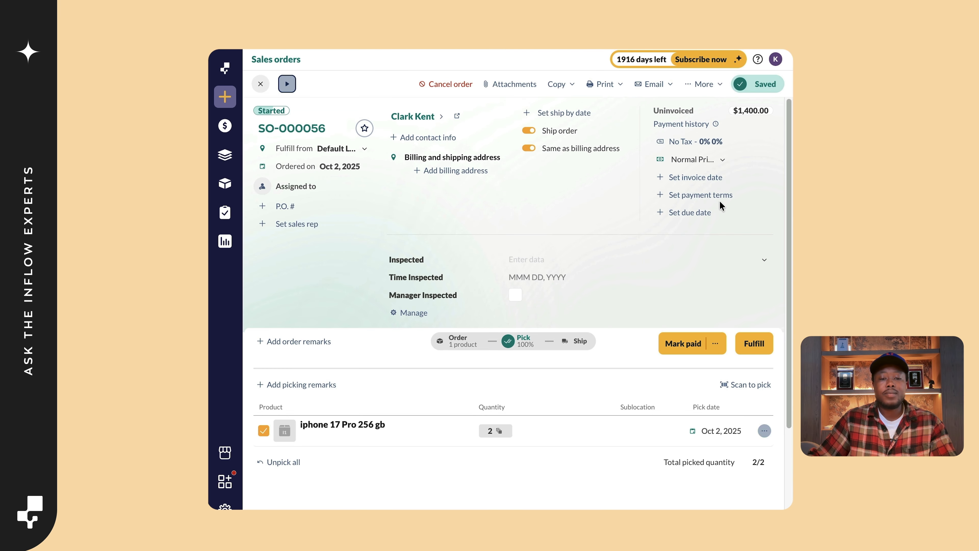
# Step: Check the product at the order's shipping stage and fulfill the sales order
pyautogui.click(587, 340)
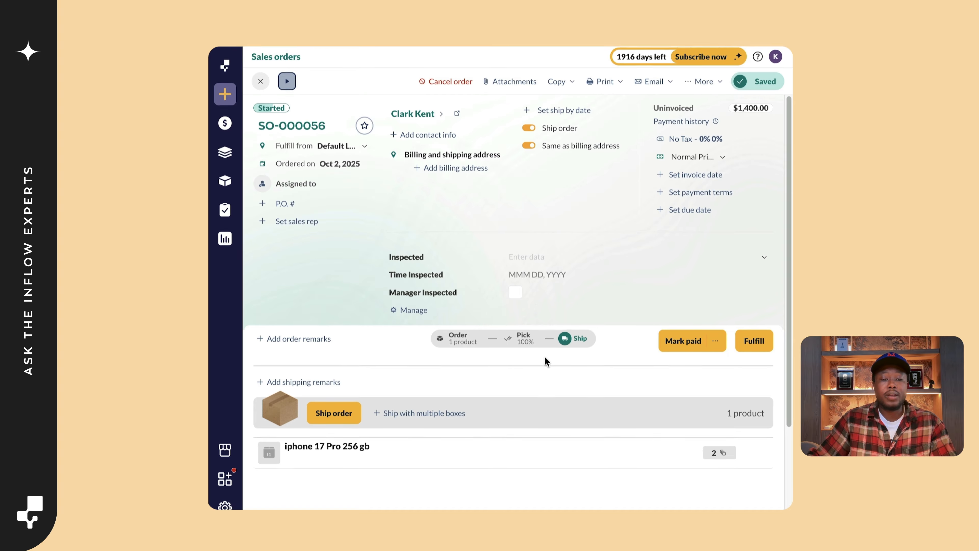
pyautogui.scroll(-2, 598, 382)
pyautogui.click(722, 415)
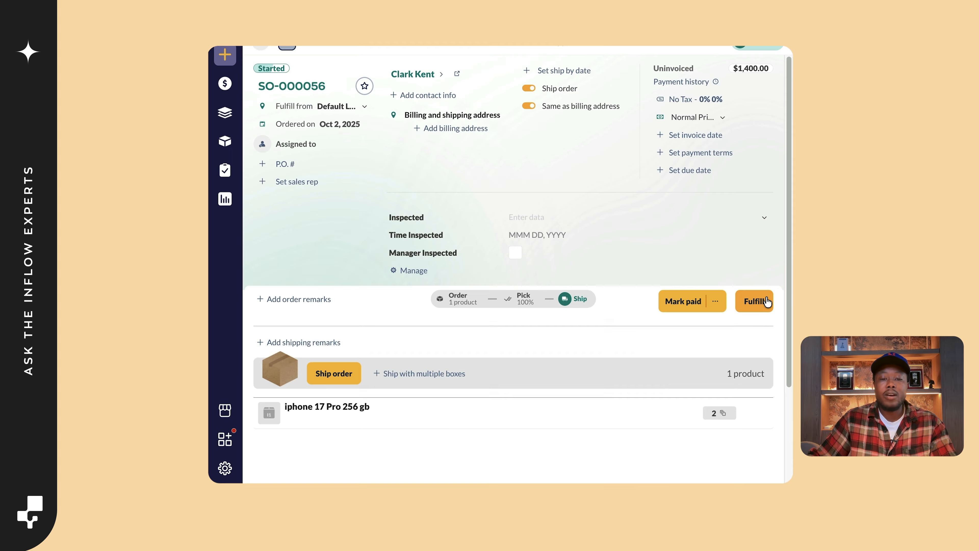
pyautogui.click(765, 302)
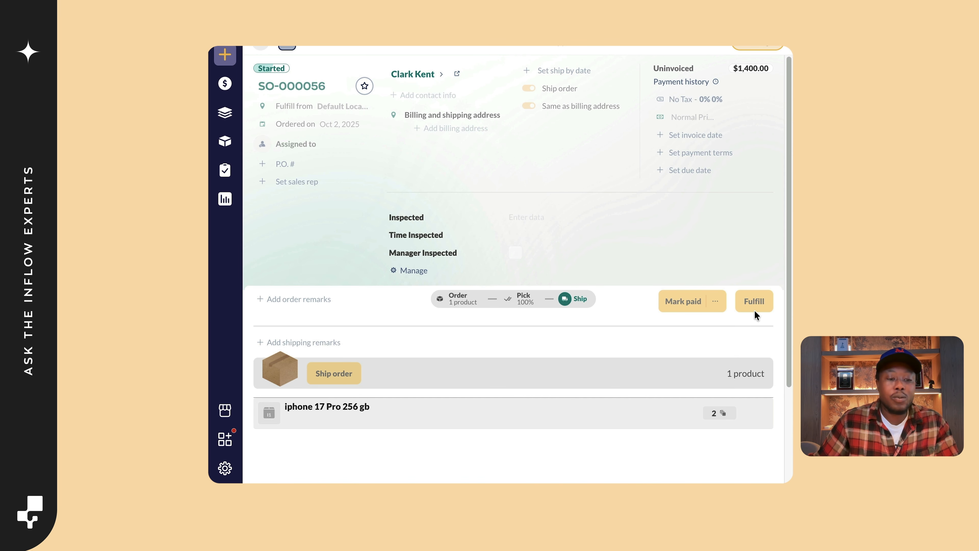
pyautogui.click(754, 310)
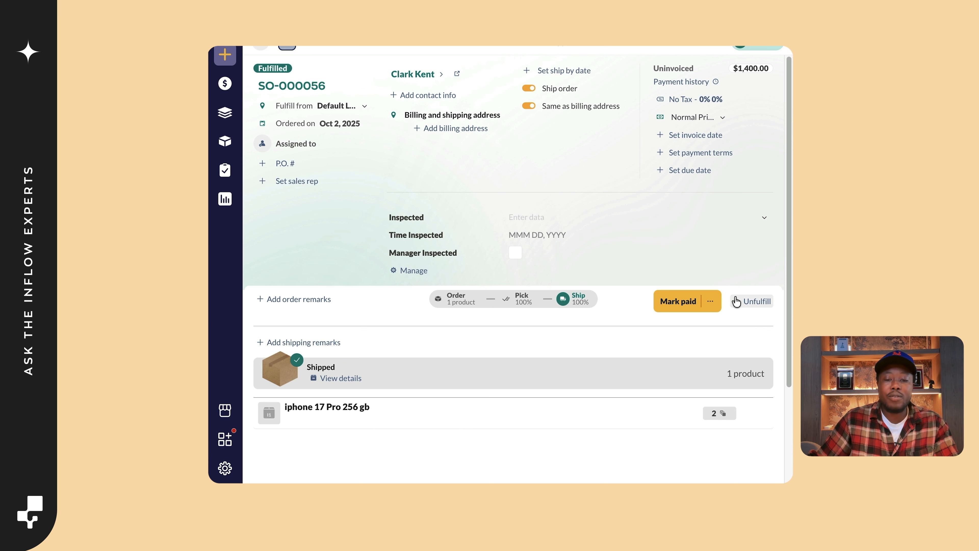
# Step: Return to the order stage and open the iphone 17 Pro 256 gb product record from its line
pyautogui.click(478, 296)
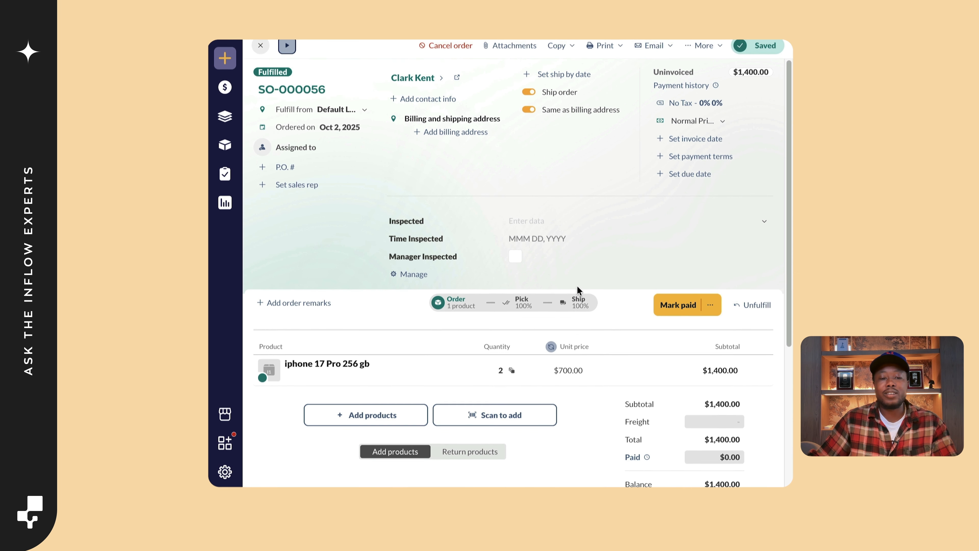
pyautogui.scroll(-5, 576, 294)
pyautogui.scroll(1, 577, 324)
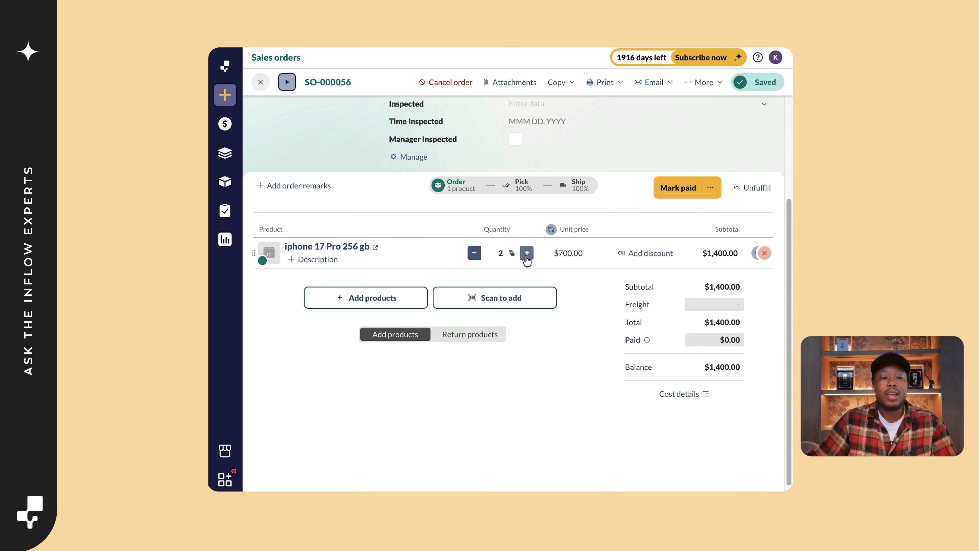
pyautogui.click(376, 248)
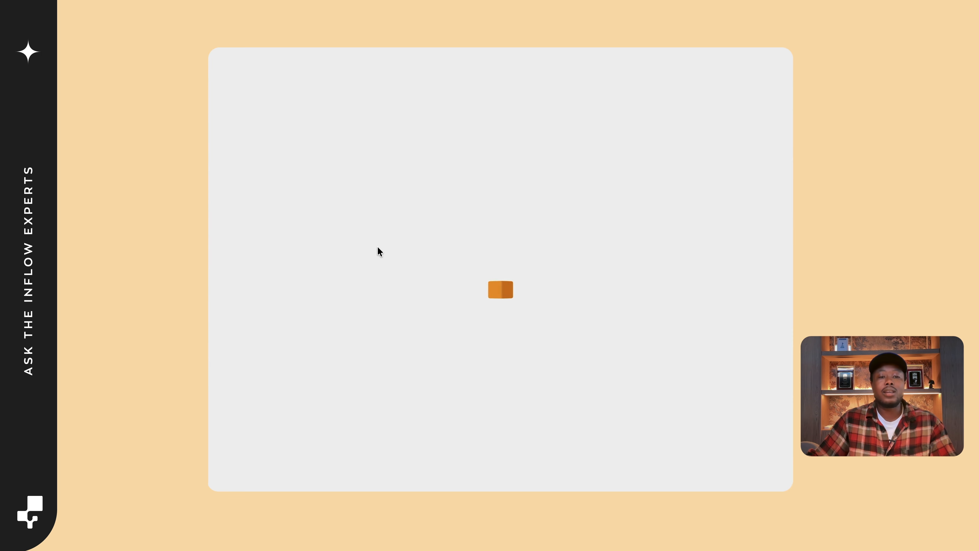